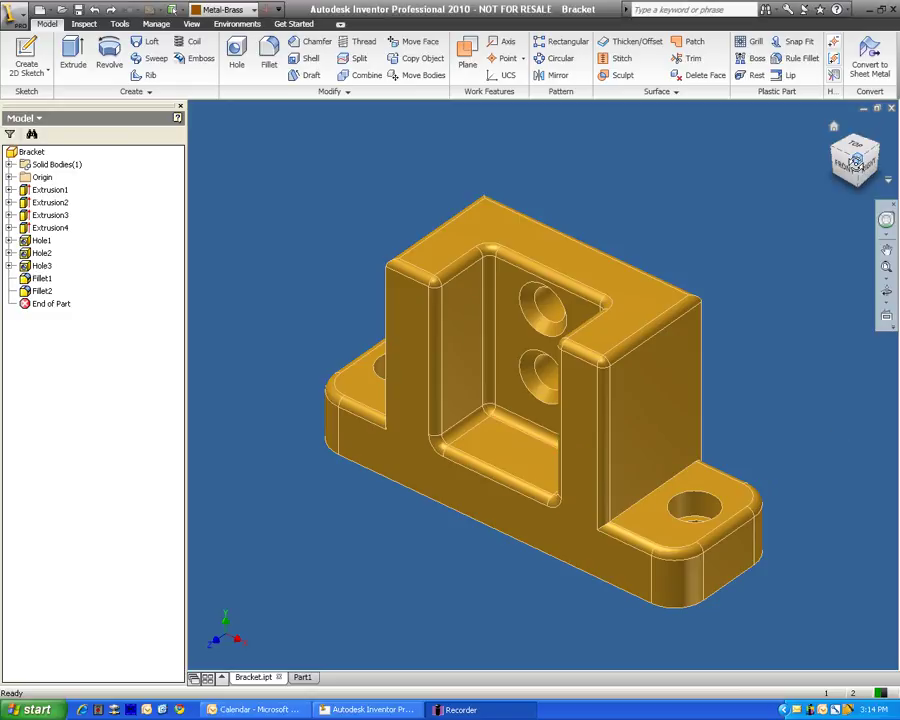
Step: Examine the finished brass bracket from above and below, looking at the mounting holes in its base flanges
{"action": "left_click_drag", "start_coordinate": [858, 168], "coordinate": [803, 225]}
{"action": "scroll", "coordinate": [700, 540], "scroll_direction": "up", "scroll_amount": 4}
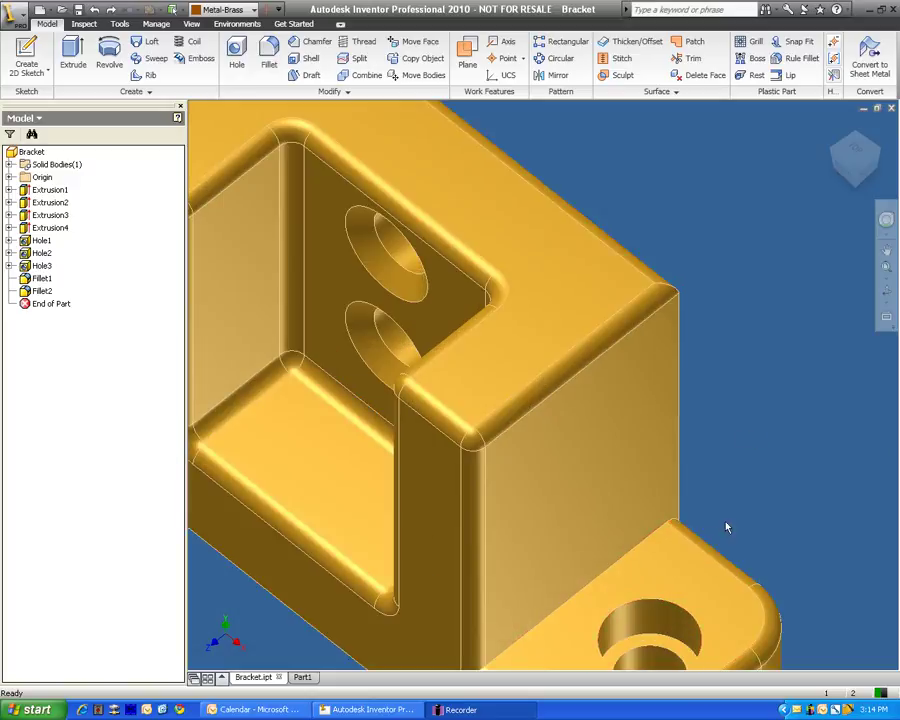
{"action": "scroll", "coordinate": [705, 548], "scroll_direction": "down", "scroll_amount": 4}
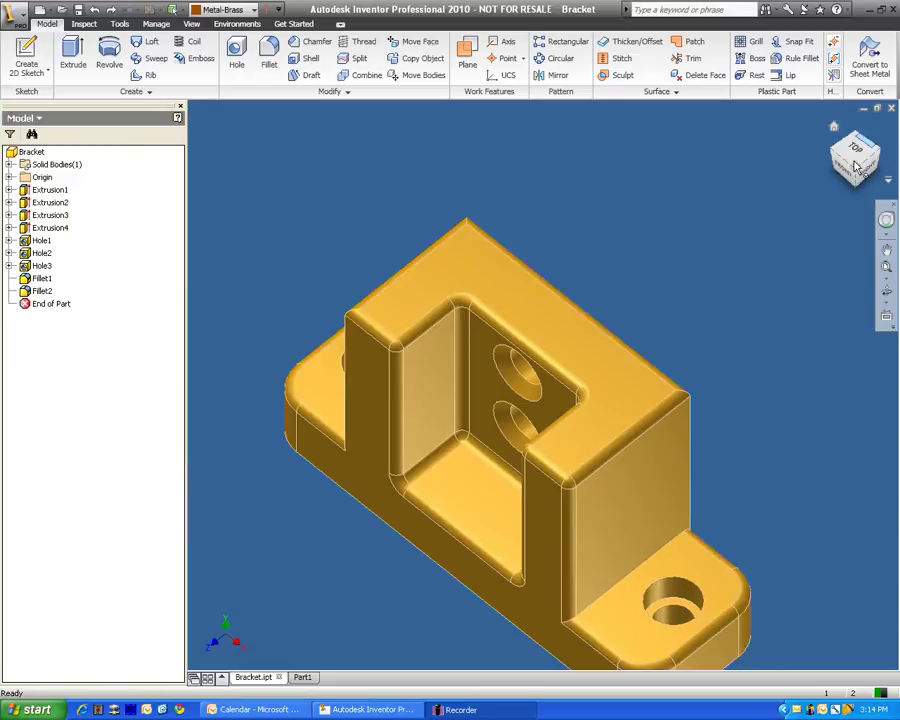
{"action": "left_click_drag", "start_coordinate": [854, 175], "coordinate": [850, 228]}
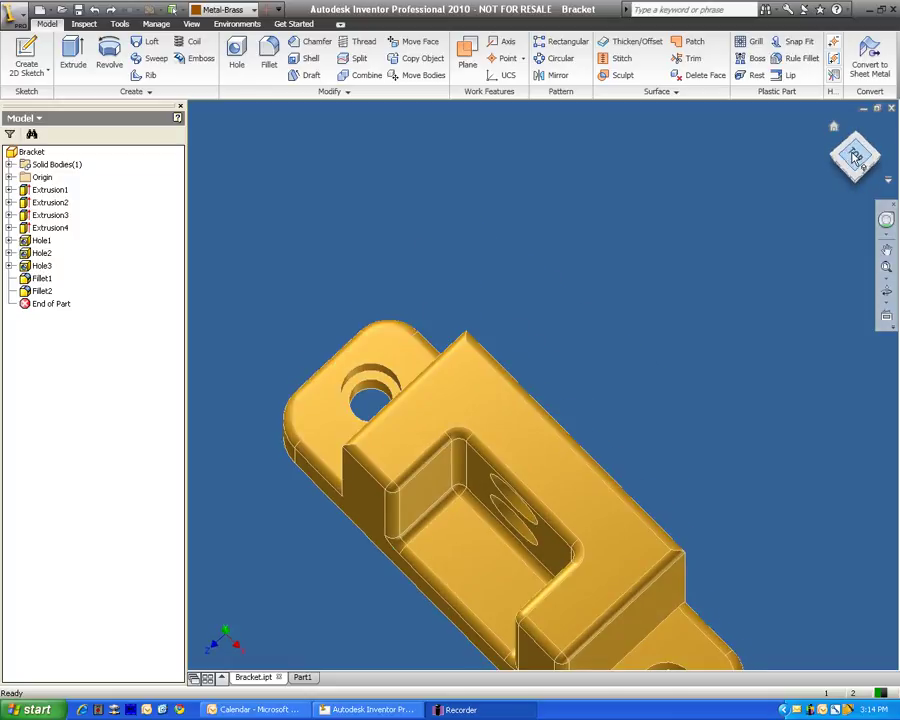
{"action": "left_click", "coordinate": [854, 157]}
{"action": "scroll", "coordinate": [695, 235], "scroll_direction": "up", "scroll_amount": 5}
{"action": "scroll", "coordinate": [664, 381], "scroll_direction": "down", "scroll_amount": 4}
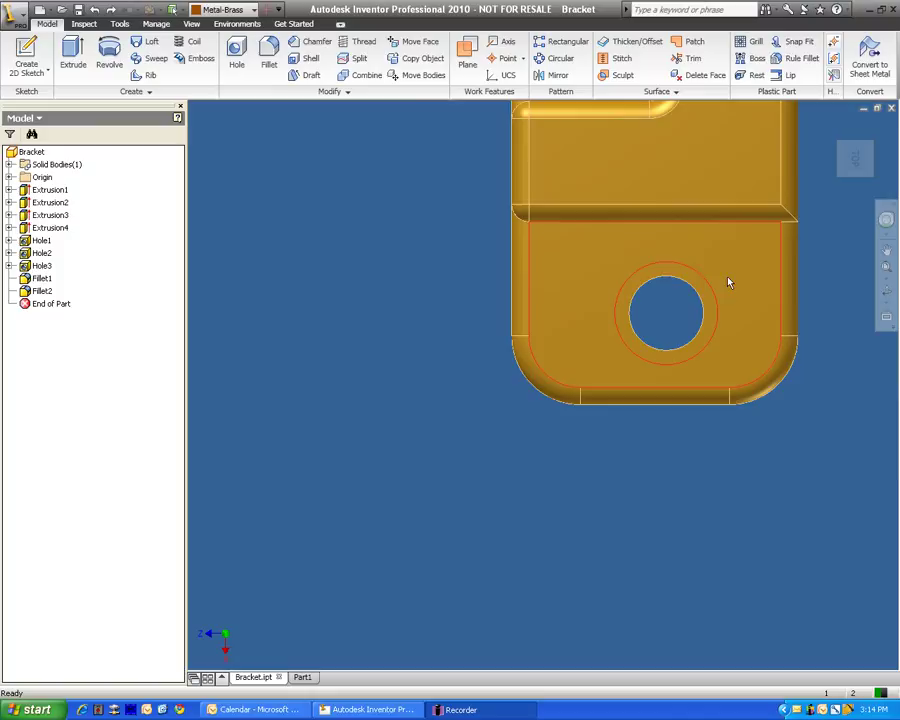
{"action": "left_click", "coordinate": [858, 170]}
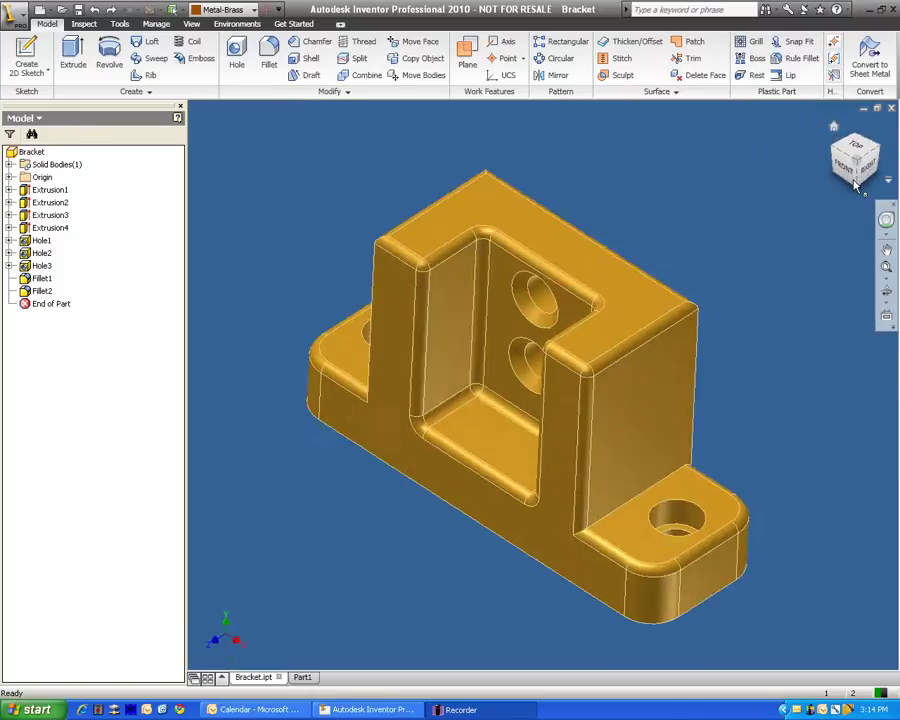
{"action": "left_click_drag", "start_coordinate": [855, 186], "coordinate": [836, 82]}
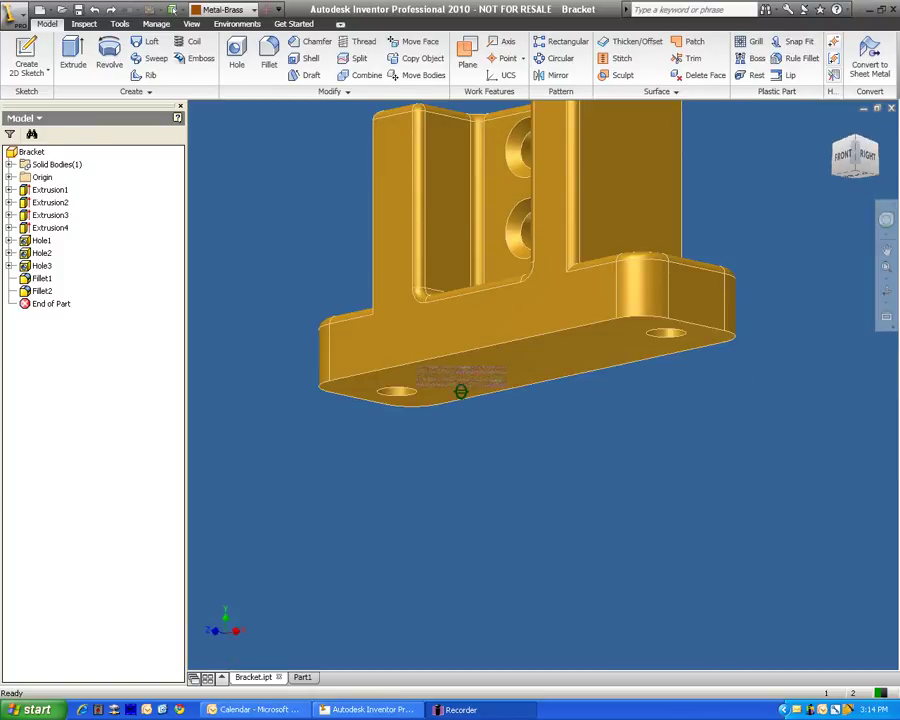
{"action": "middle_click_drag", "start_coordinate": [460, 390], "coordinate": [695, 217], "text": "shift"}
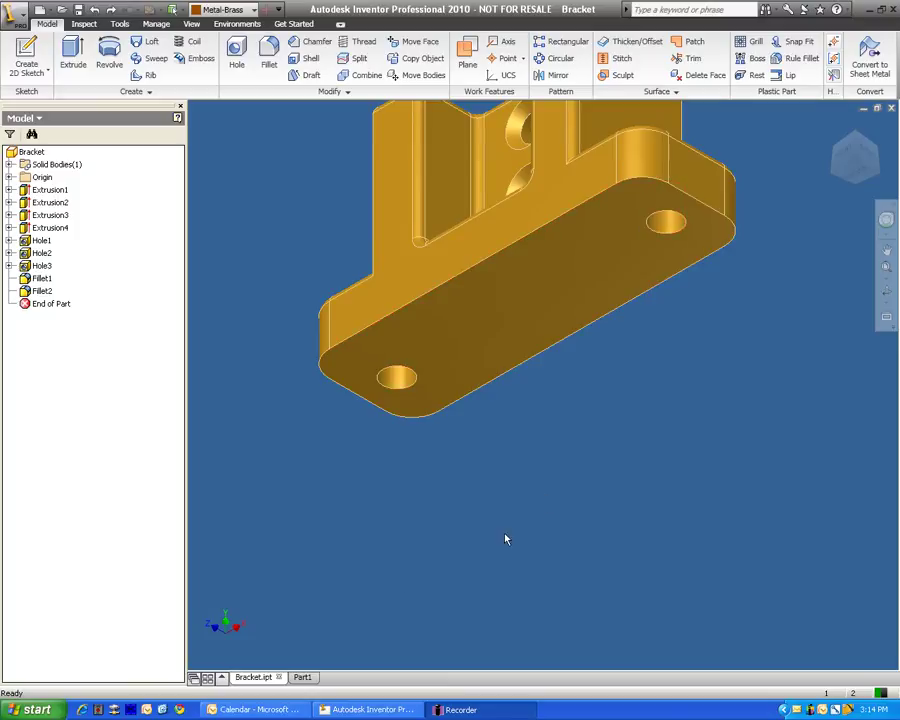
Step: In Part1, create a sketch on the top face of the right-hand base flange with a centre point in its middle
{"action": "left_click", "coordinate": [303, 677]}
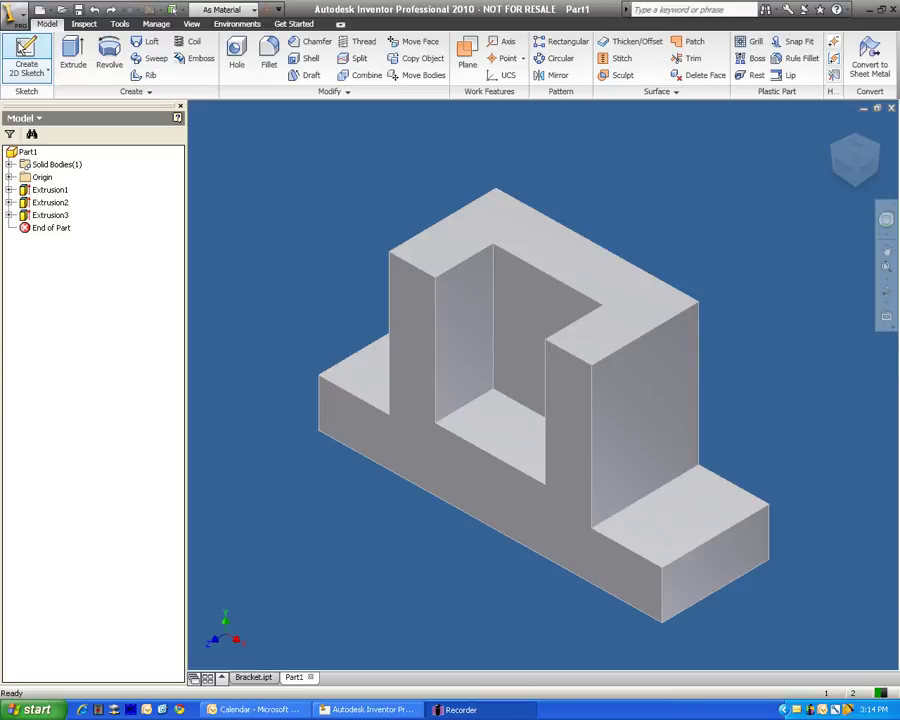
{"action": "left_click", "coordinate": [28, 50]}
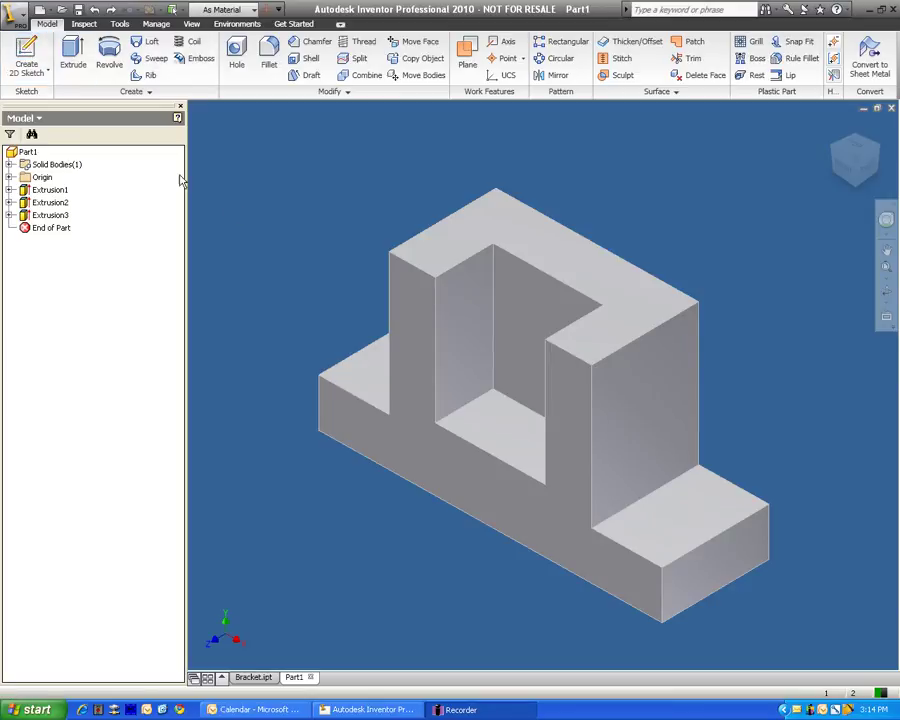
{"action": "left_click", "coordinate": [682, 526]}
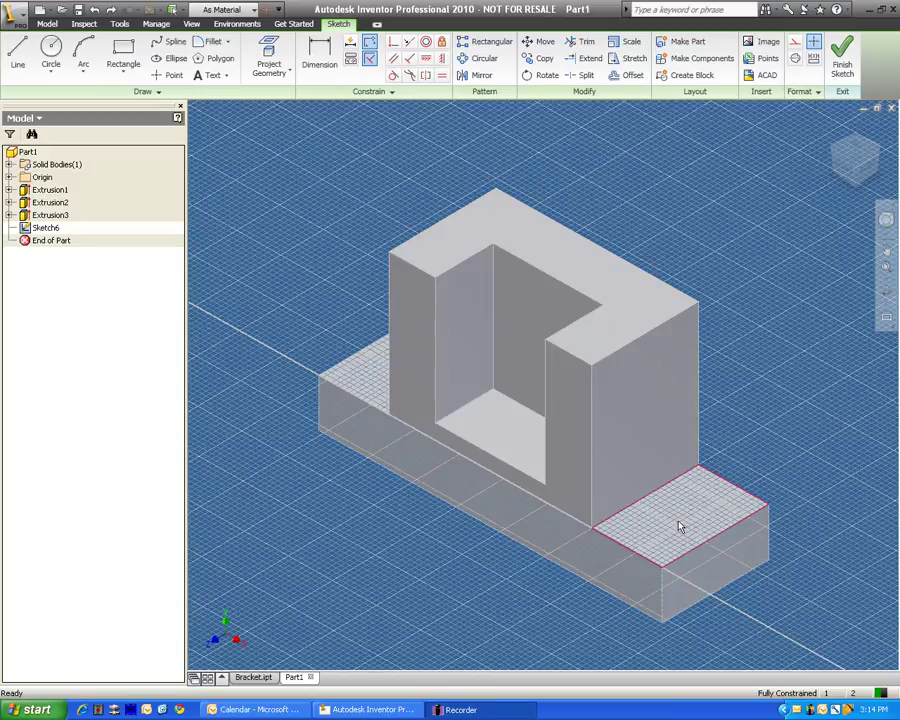
{"action": "left_click", "coordinate": [856, 150]}
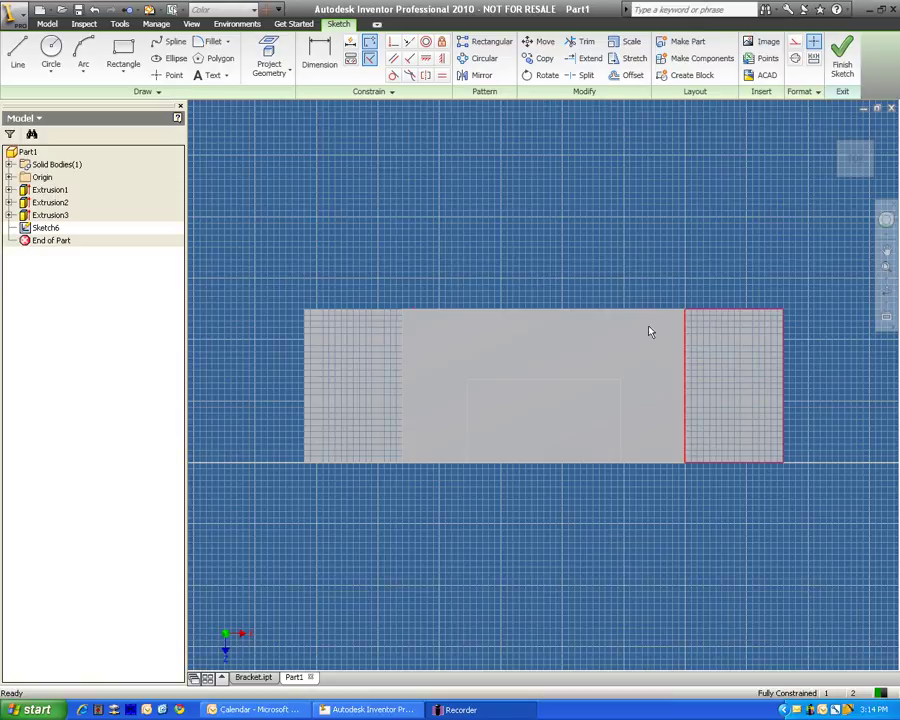
{"action": "left_click", "coordinate": [172, 76]}
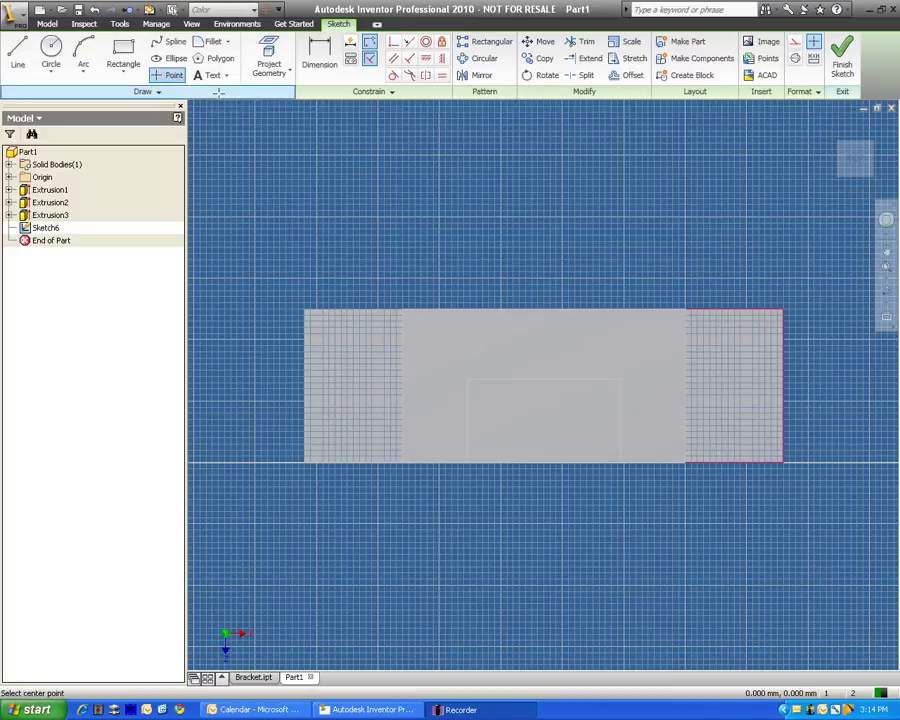
{"action": "left_click", "coordinate": [734, 386]}
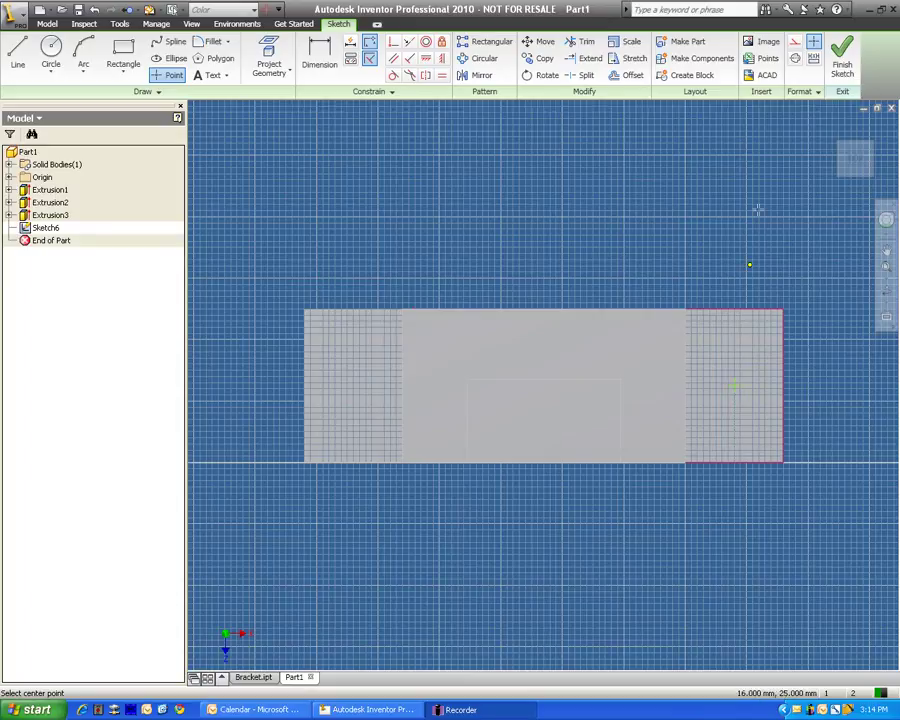
{"action": "left_click", "coordinate": [843, 70]}
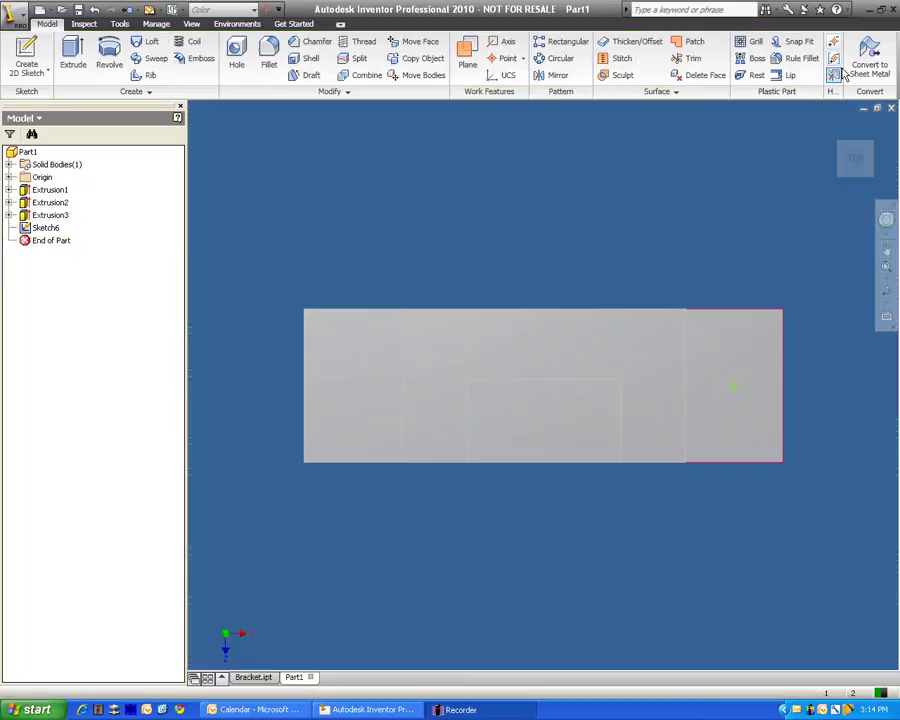
Step: Create a Through All counterbore hole at the sketched point: 18 mm counterbore diameter, 10 mm counterbore depth, 13 mm hole diameter
{"action": "left_click", "coordinate": [842, 148]}
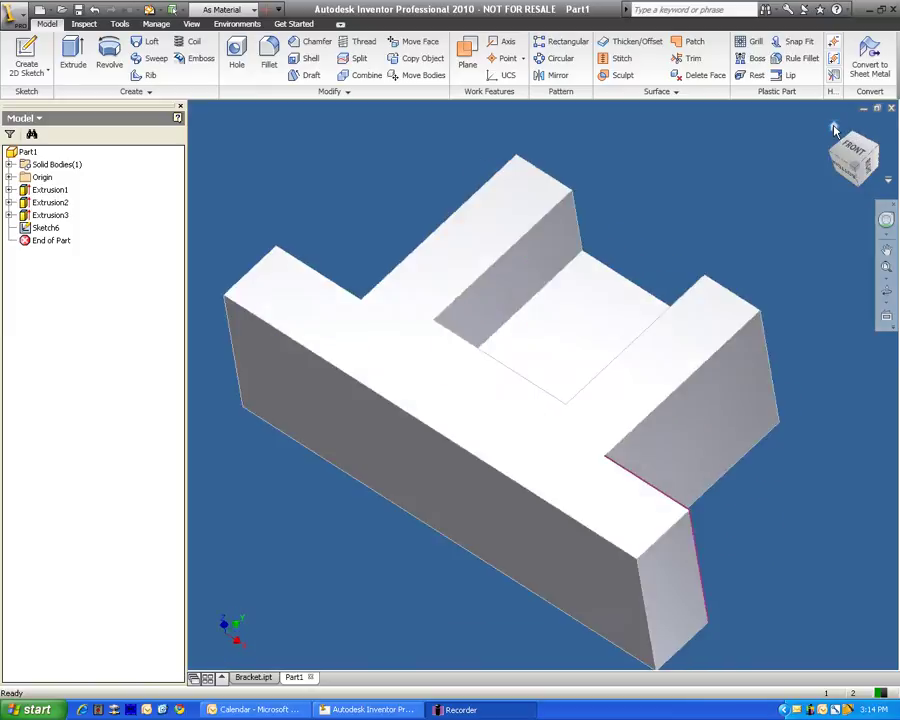
{"action": "mouse_move", "coordinate": [842, 154]}
{"action": "left_mouse_down"}
{"action": "mouse_move", "coordinate": [824, 150]}
{"action": "mouse_move", "coordinate": [780, 170]}
{"action": "mouse_move", "coordinate": [740, 150]}
{"action": "left_mouse_up"}
{"action": "mouse_move", "coordinate": [412, 453]}
{"action": "middle_mouse_down", "text": "shift"}
{"action": "mouse_move", "coordinate": [327, 395]}
{"action": "mouse_move", "coordinate": [330, 440]}
{"action": "middle_mouse_up", "text": "shift"}
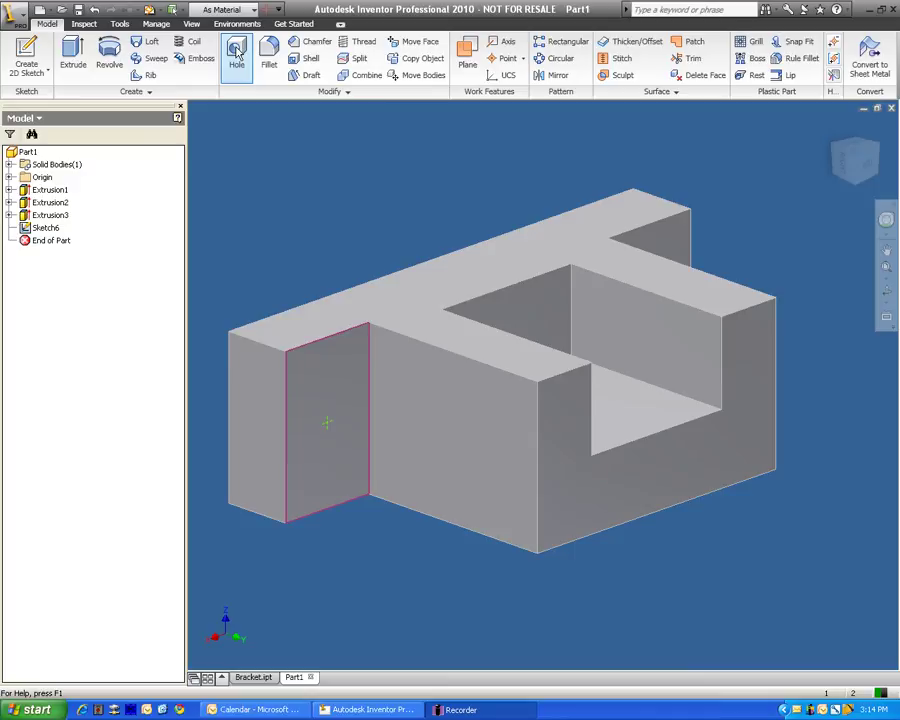
{"action": "left_click", "coordinate": [237, 52]}
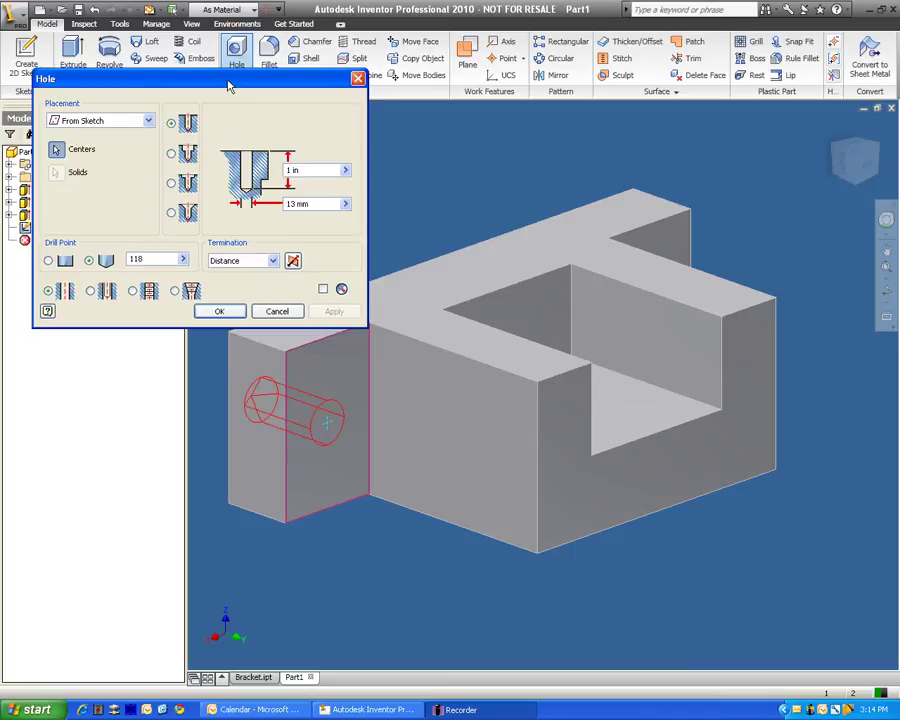
{"action": "left_click_drag", "start_coordinate": [227, 128], "coordinate": [215, 38]}
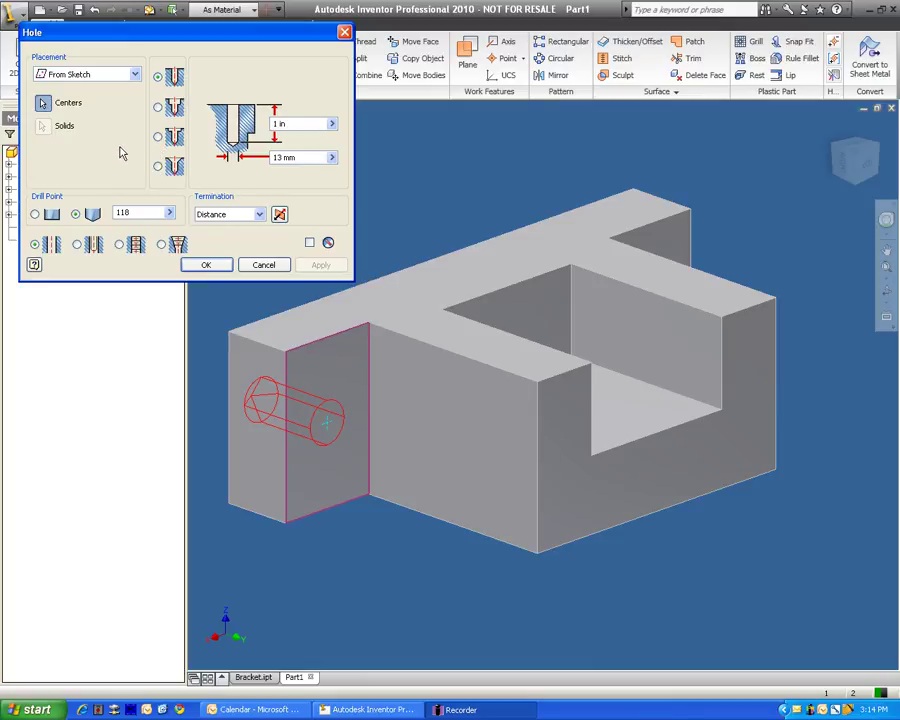
{"action": "left_click", "coordinate": [158, 108]}
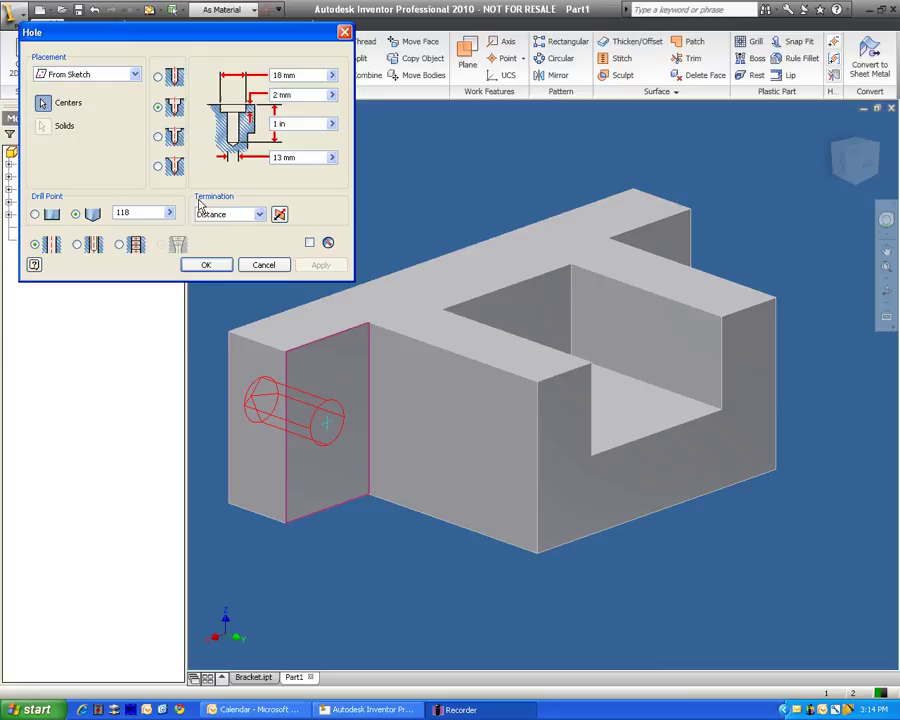
{"action": "left_click", "coordinate": [260, 215]}
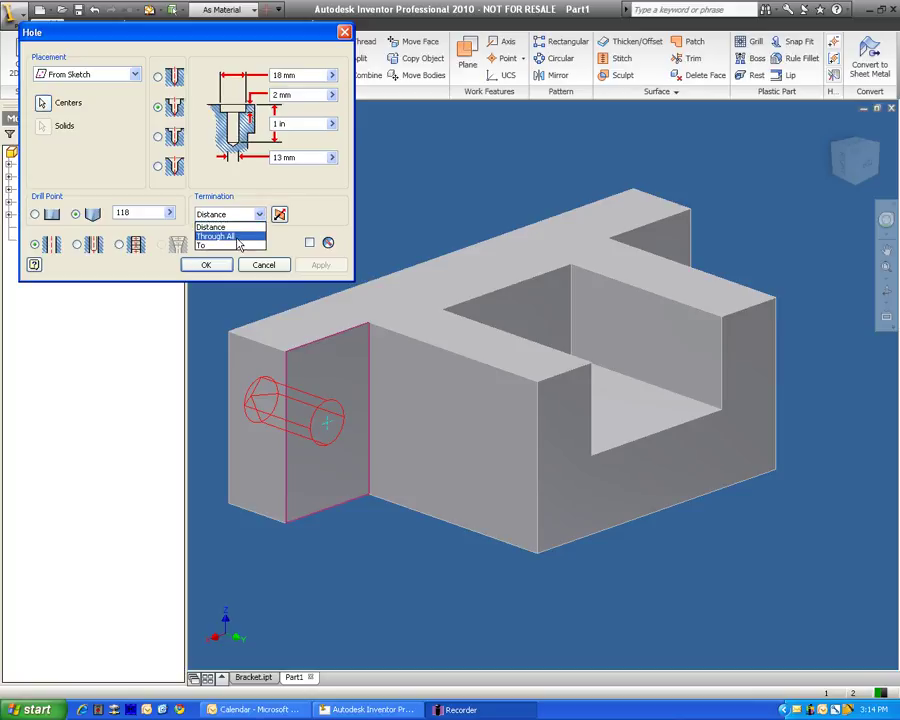
{"action": "left_click", "coordinate": [239, 237]}
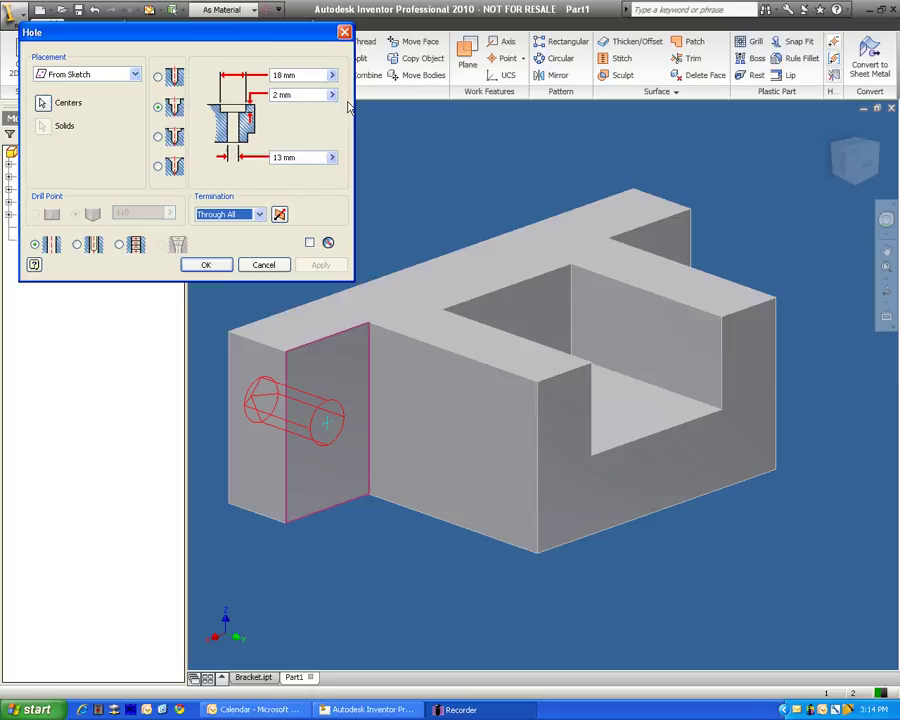
{"action": "double_click", "coordinate": [280, 95]}
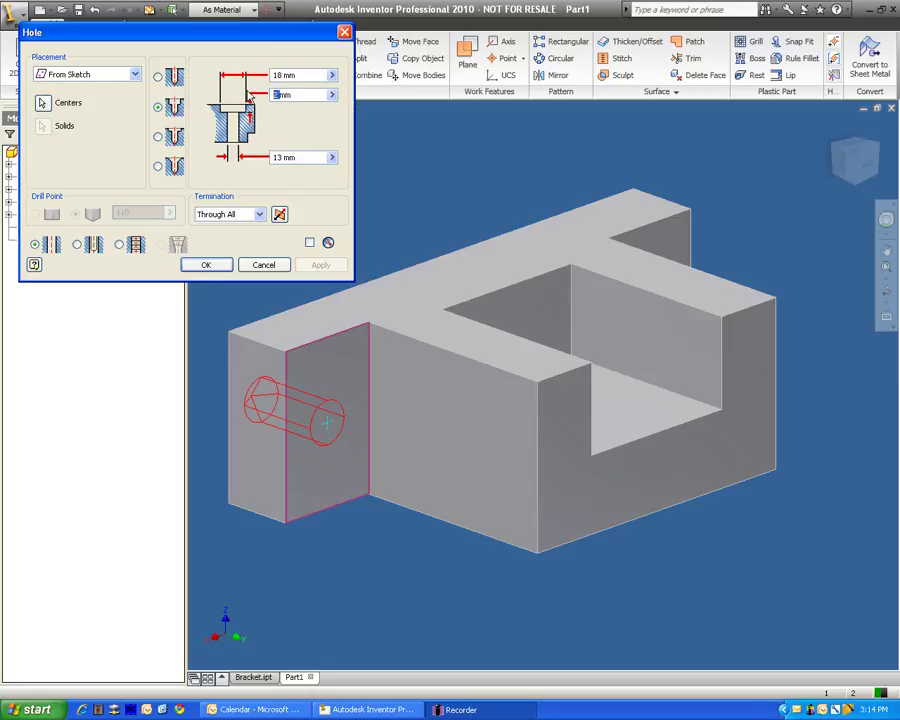
{"action": "type", "text": "10"}
{"action": "left_click", "coordinate": [210, 267]}
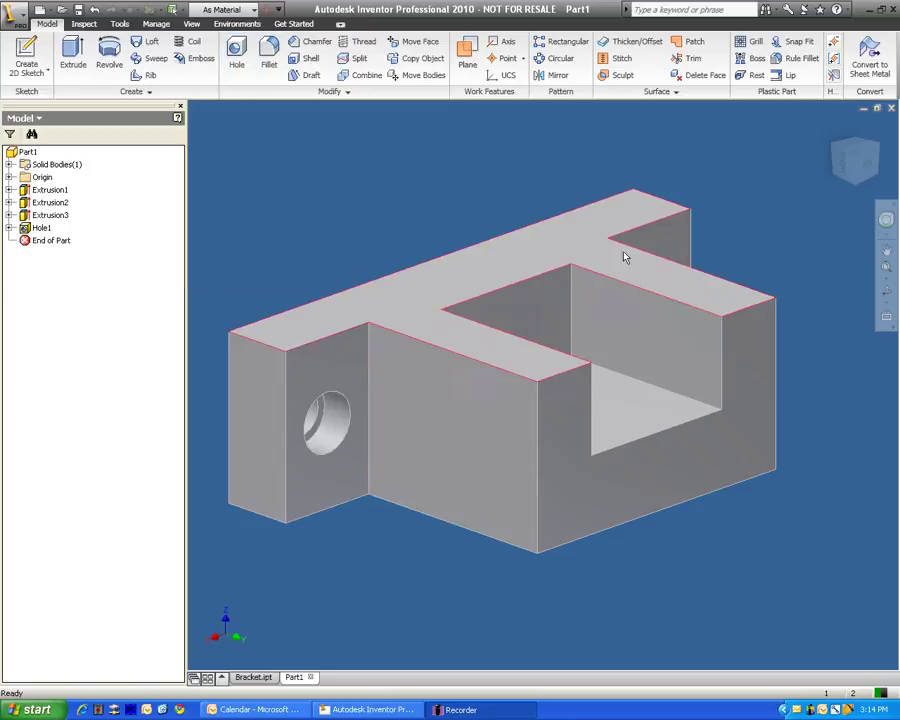
Step: Inspect the new counterbore hole in Part1 from several sides and compare it with the flange hole in the finished Bracket part
{"action": "left_click", "coordinate": [835, 128]}
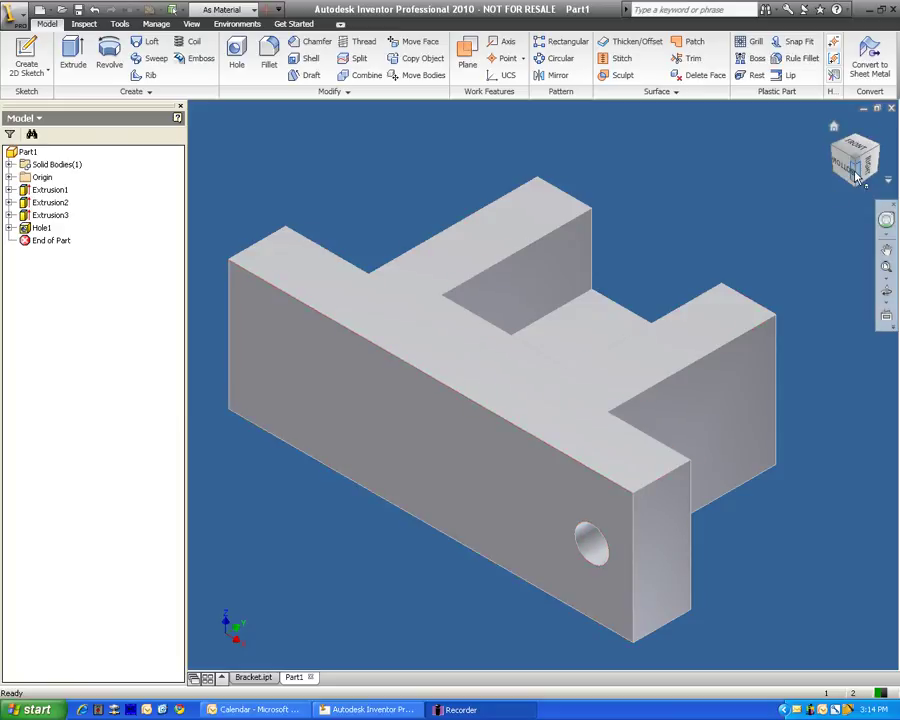
{"action": "left_click_drag", "start_coordinate": [852, 172], "coordinate": [376, 614]}
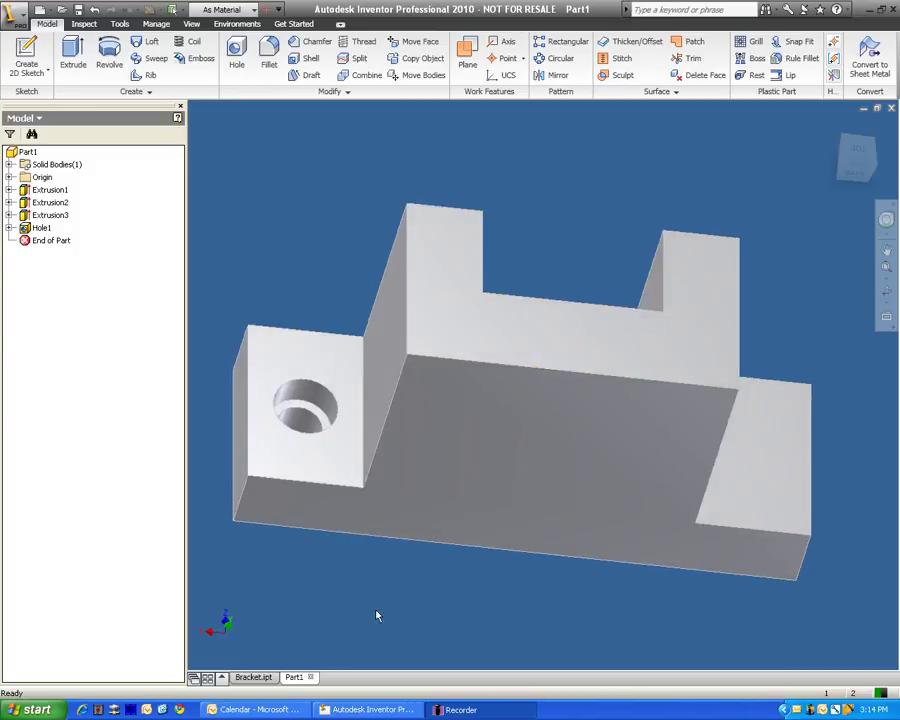
{"action": "left_click", "coordinate": [252, 677]}
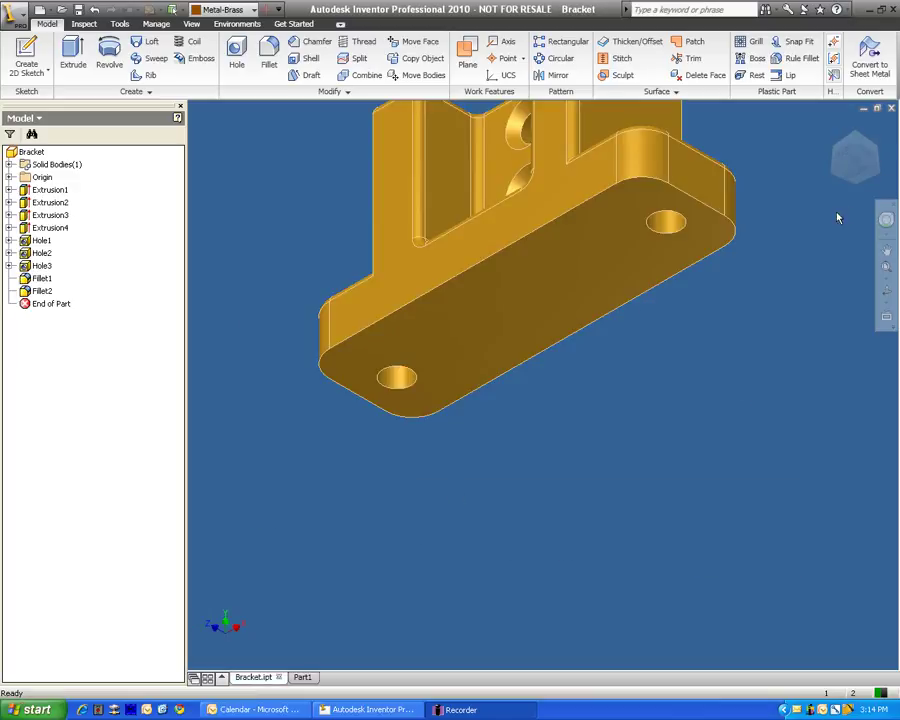
{"action": "left_click", "coordinate": [832, 126]}
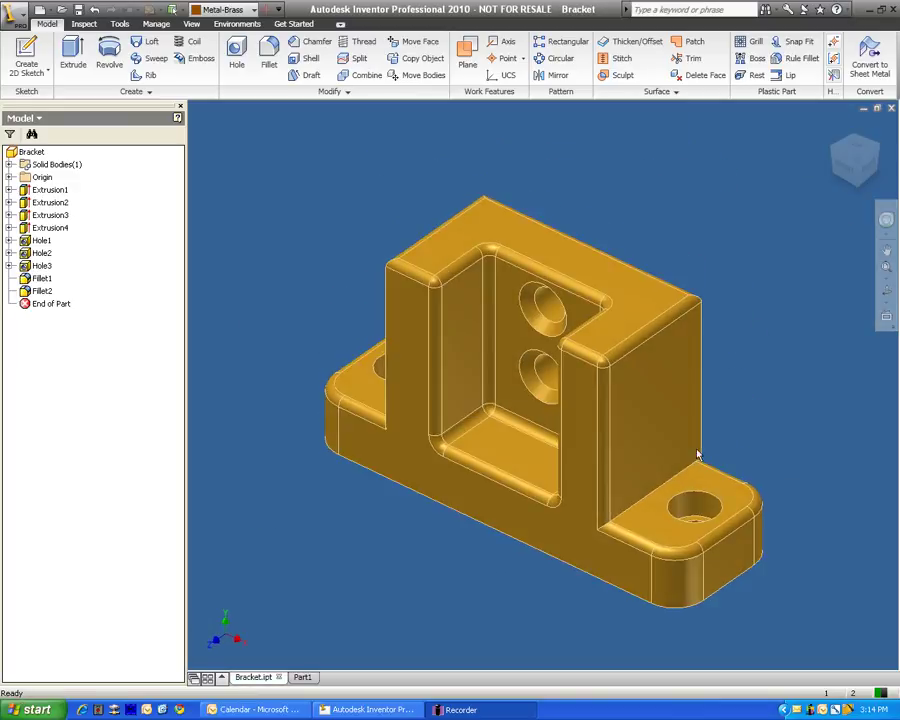
{"action": "scroll", "coordinate": [705, 508], "scroll_direction": "down", "scroll_amount": 3}
{"action": "mouse_move", "coordinate": [851, 162]}
{"action": "left_mouse_down"}
{"action": "mouse_move", "coordinate": [855, 189]}
{"action": "mouse_move", "coordinate": [847, 172]}
{"action": "left_mouse_up"}
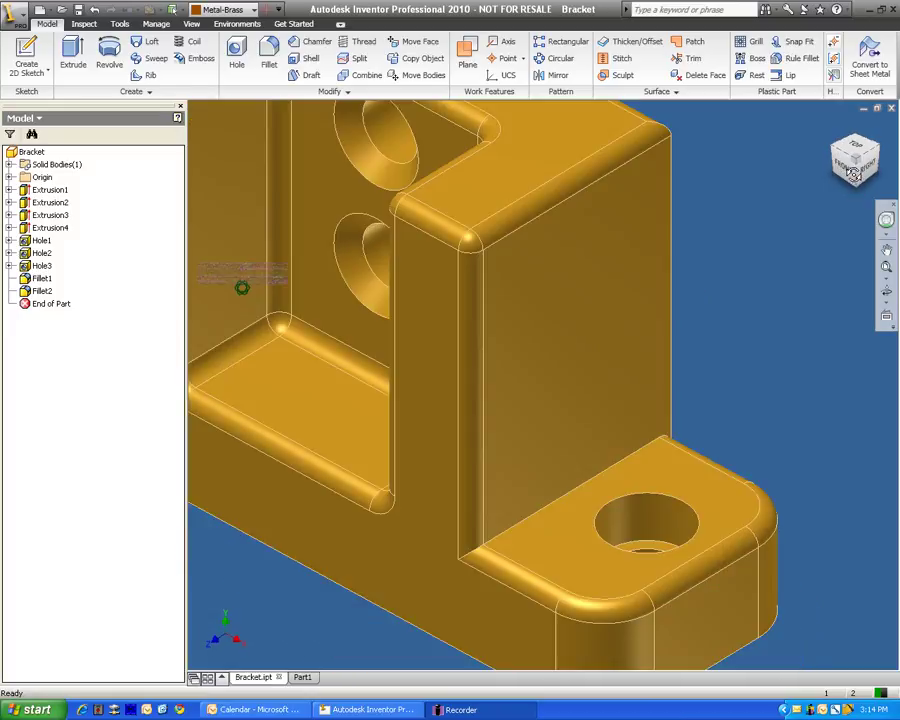
{"action": "left_click", "coordinate": [302, 678]}
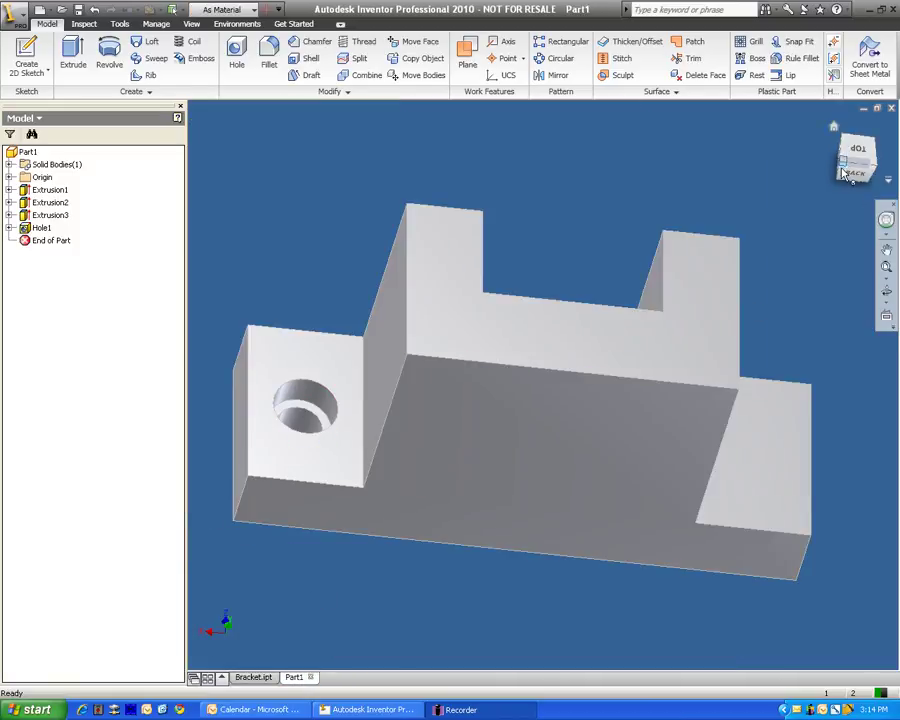
{"action": "left_click_drag", "start_coordinate": [842, 172], "coordinate": [897, 262]}
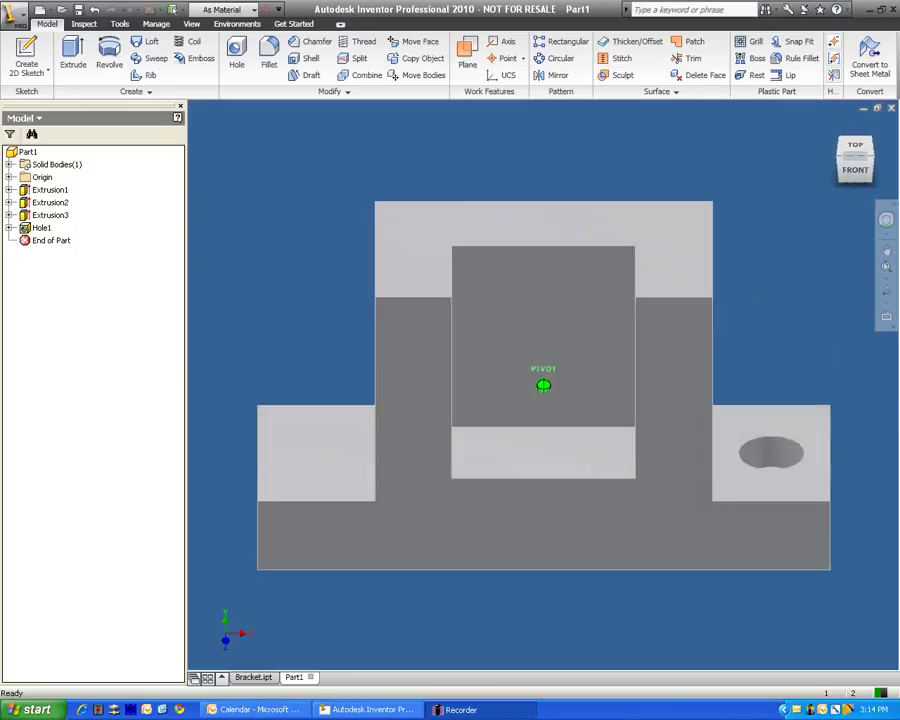